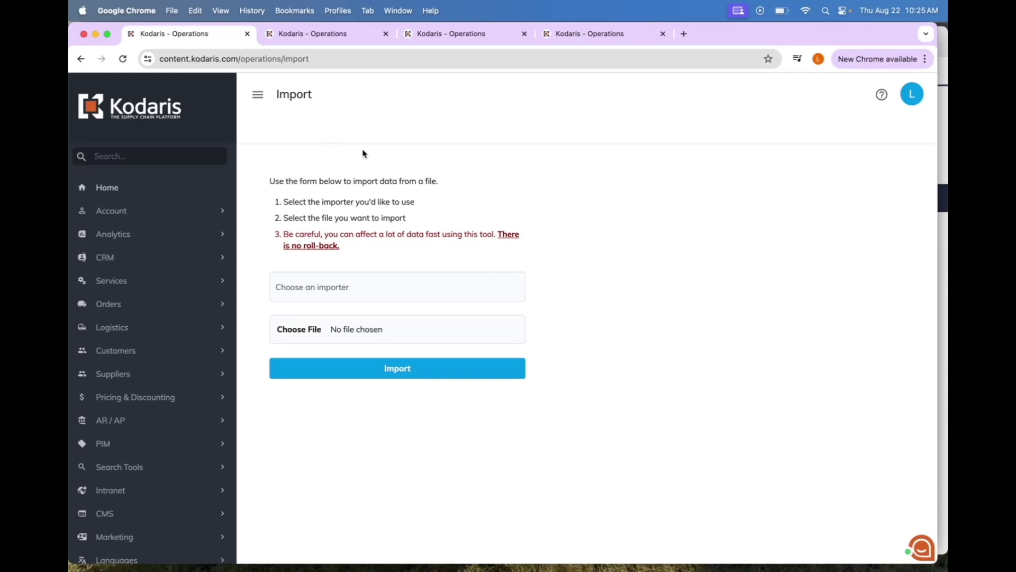
Filter importers by basicCompanyProduct and select mapping-basicCompanyProductCategoryUploadByExternalID.
click(340, 281)
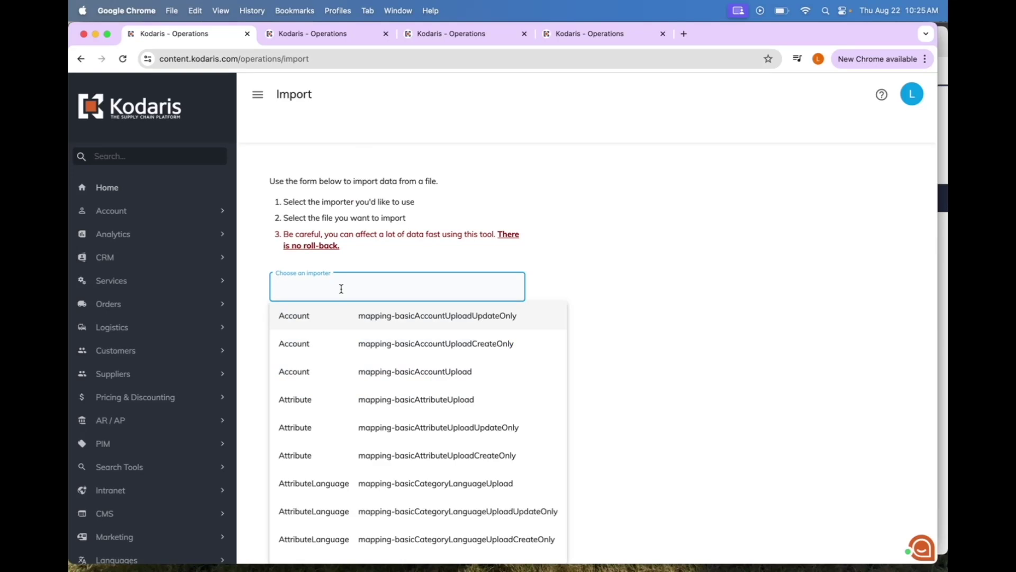
text(basicCompanyProduct)
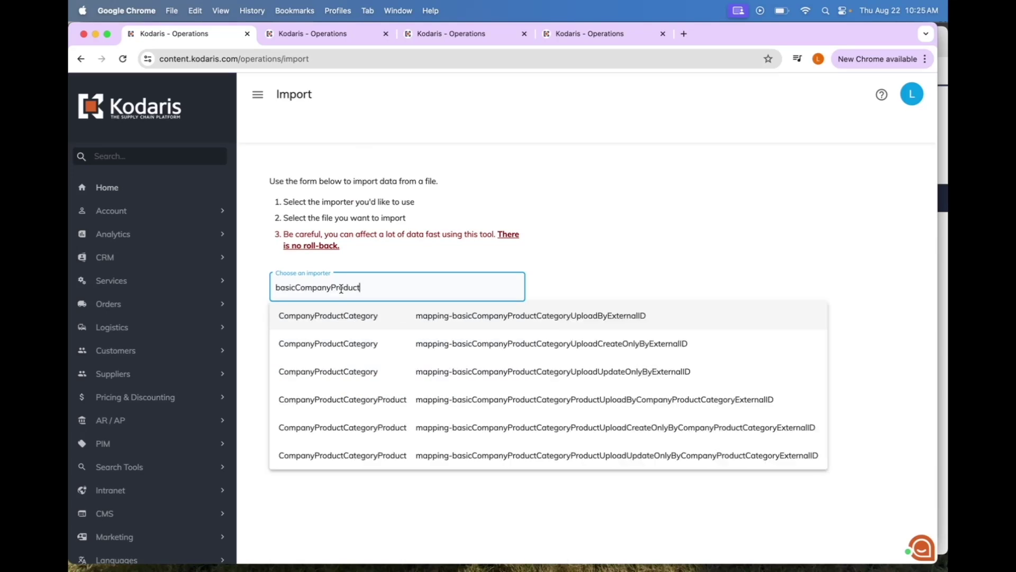
click(416, 326)
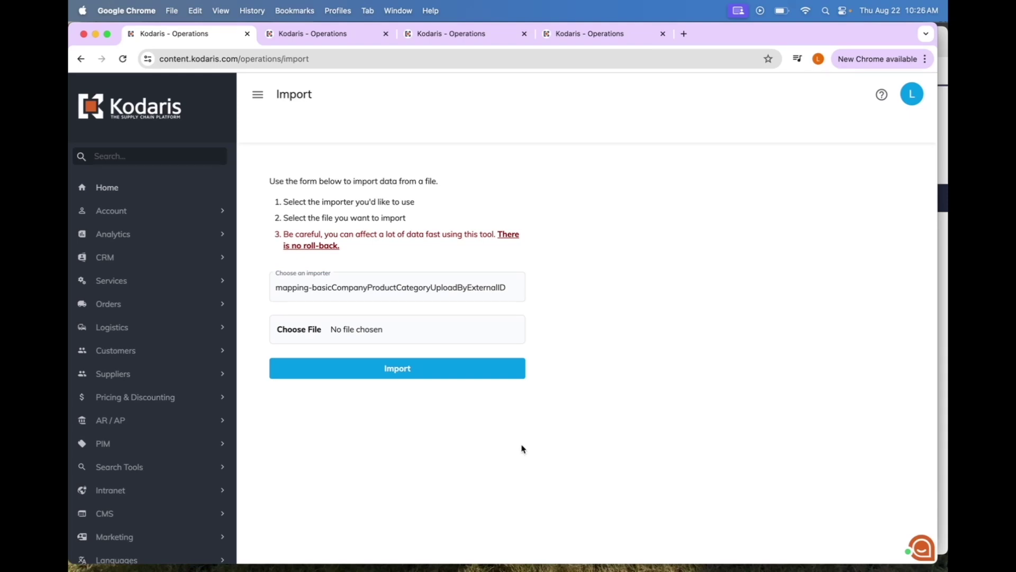
mouse_move(518, 569)
click(459, 555)
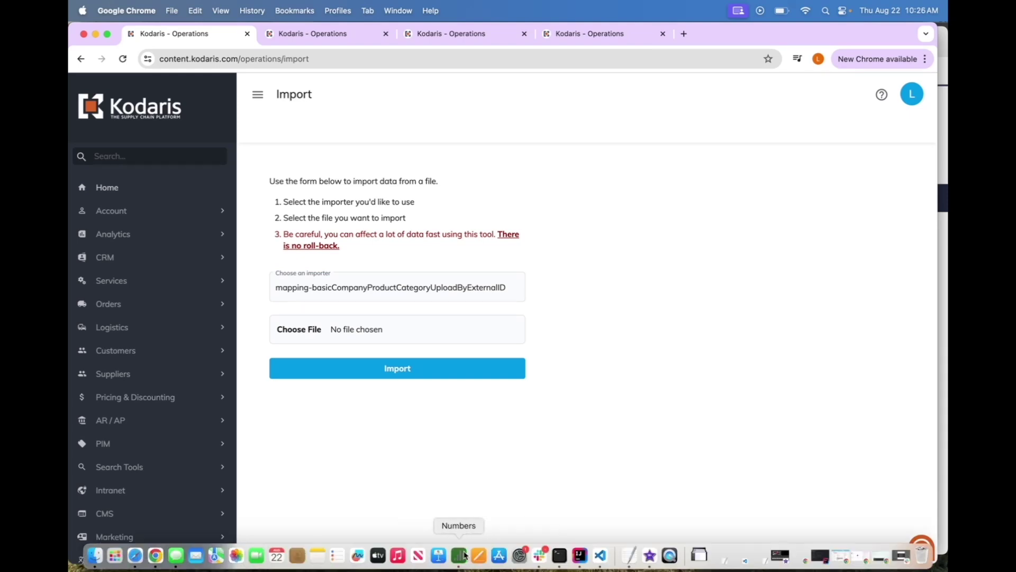
Review the categoryImport sheet's three categories with code, name, companyCode and externalID.
click(455, 145)
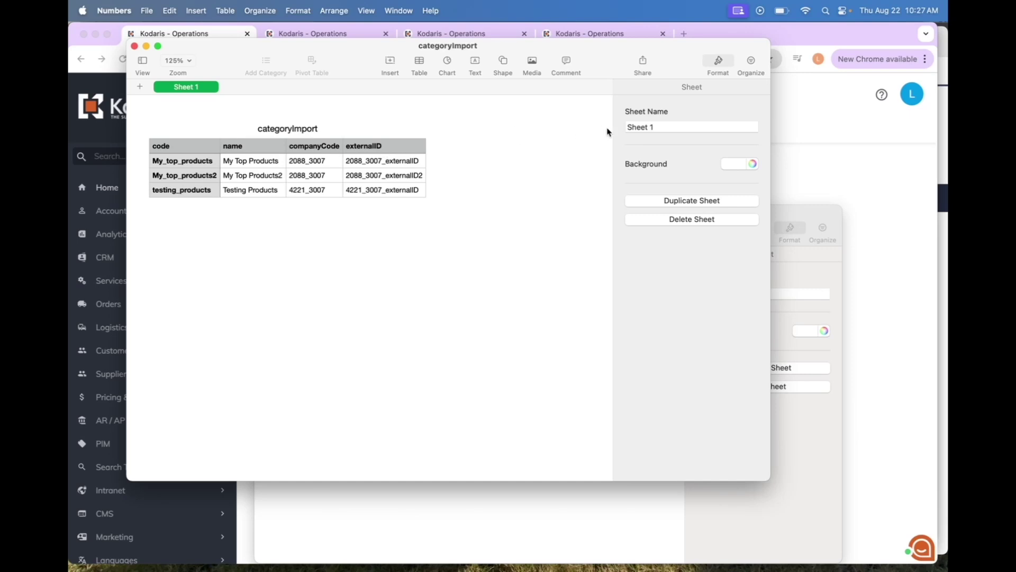
click(865, 162)
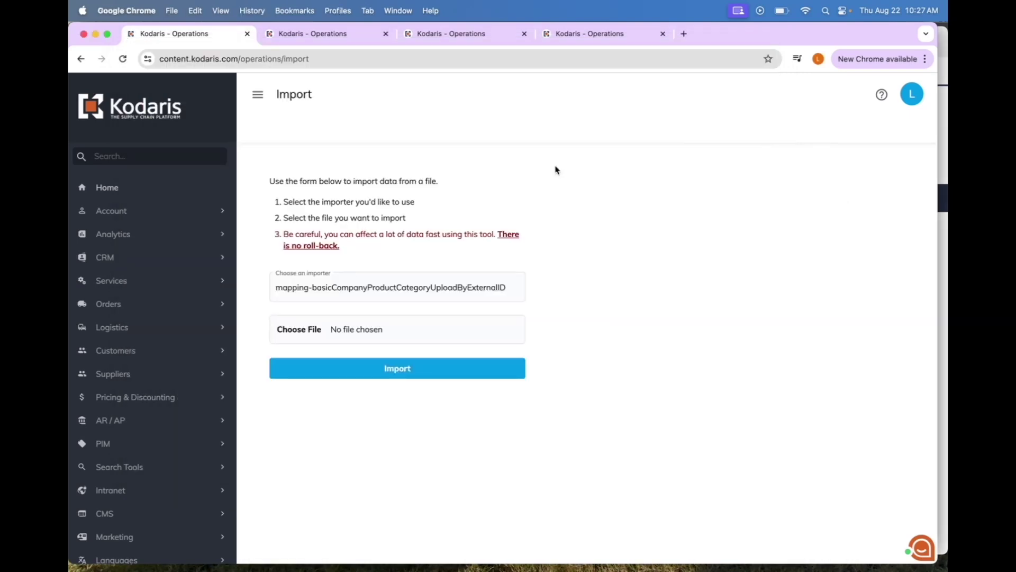
Attach categoryImport.csv and run the import with the category importer.
click(297, 330)
click(479, 237)
click(704, 405)
click(405, 369)
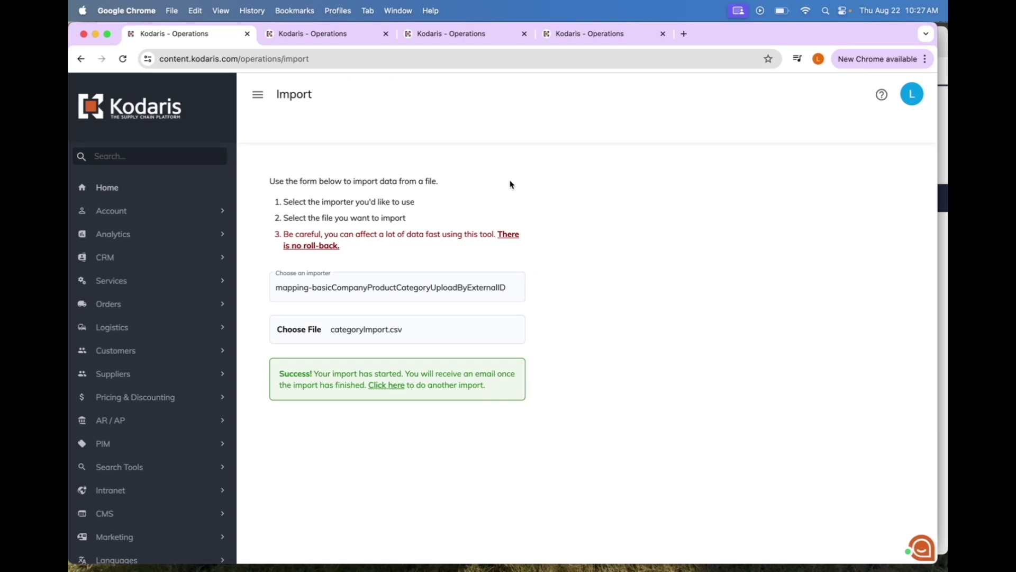
click(314, 35)
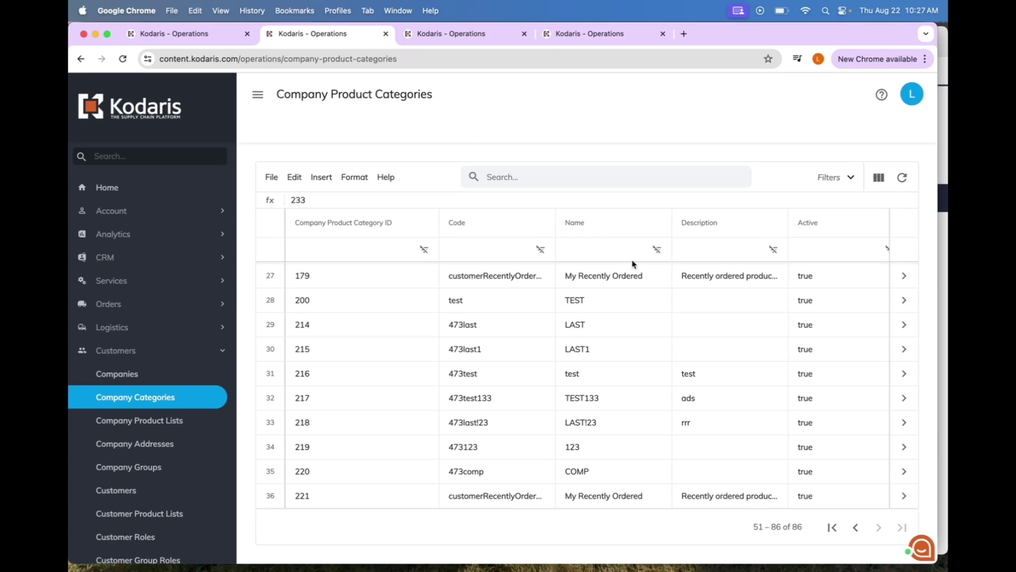
Refresh the category list and check My Top Products, My Top Products2 and Testing Products' external IDs.
click(903, 179)
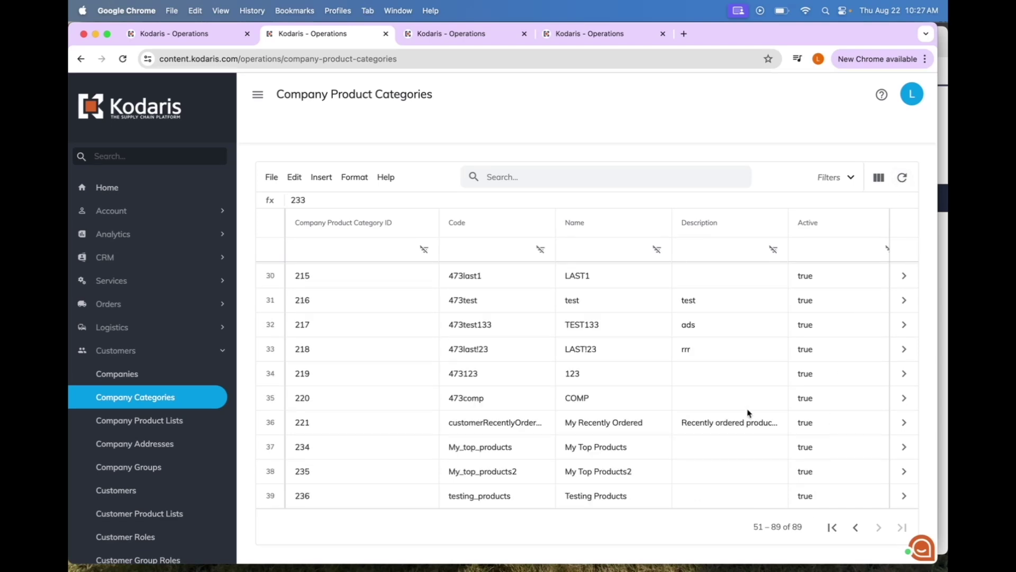
click(270, 445)
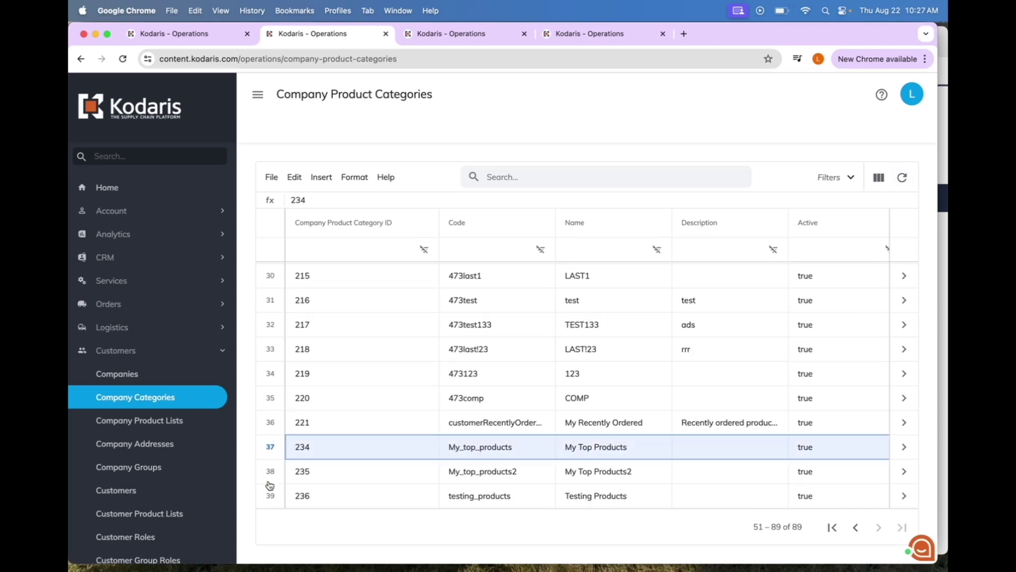
shift+click(270, 497)
scroll(789, 470, right, 5)
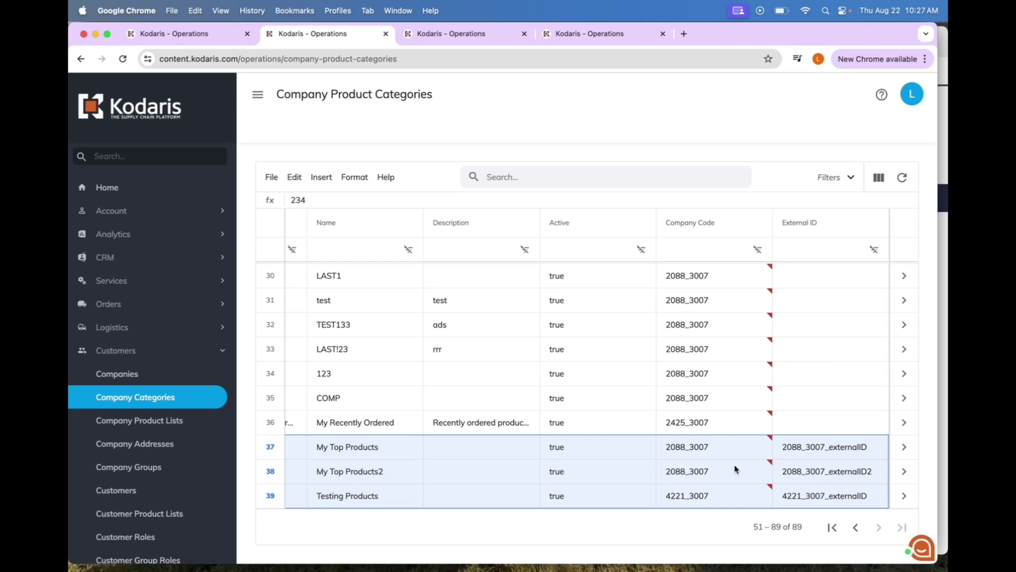
scroll(737, 470, left, 4)
scroll(736, 469, right, 4)
click(180, 35)
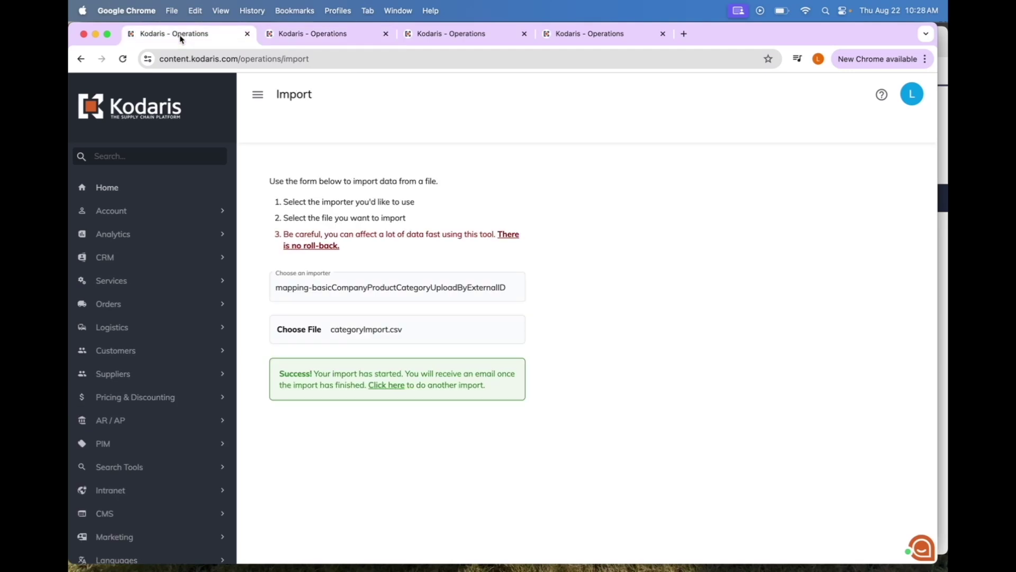
Reset the import form and choose the mapping-basicCompanyProductCategoryProductUploadByCompanyProductCategoryExternalID importer.
click(384, 386)
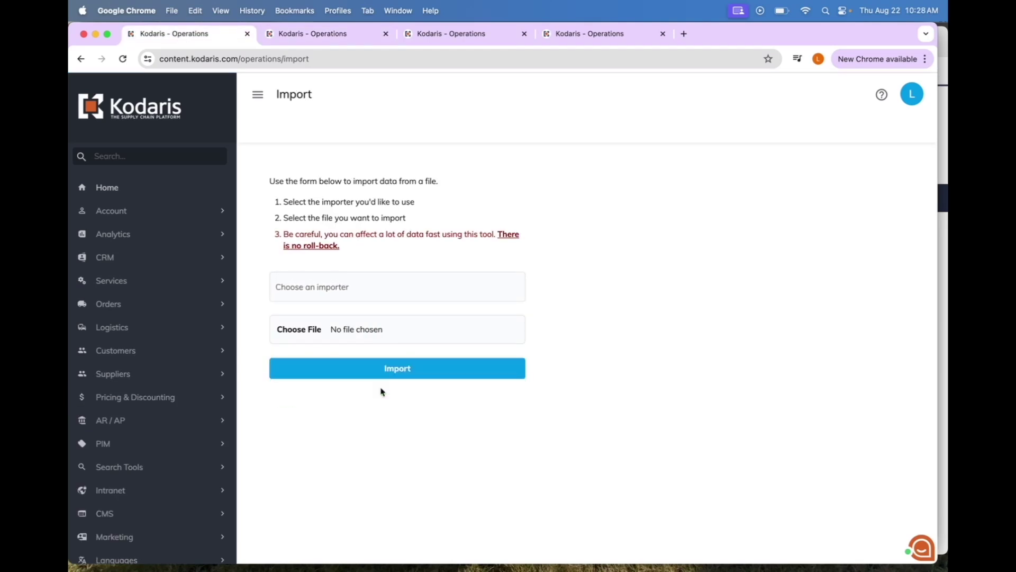
click(379, 287)
text(basicCompanyProduct)
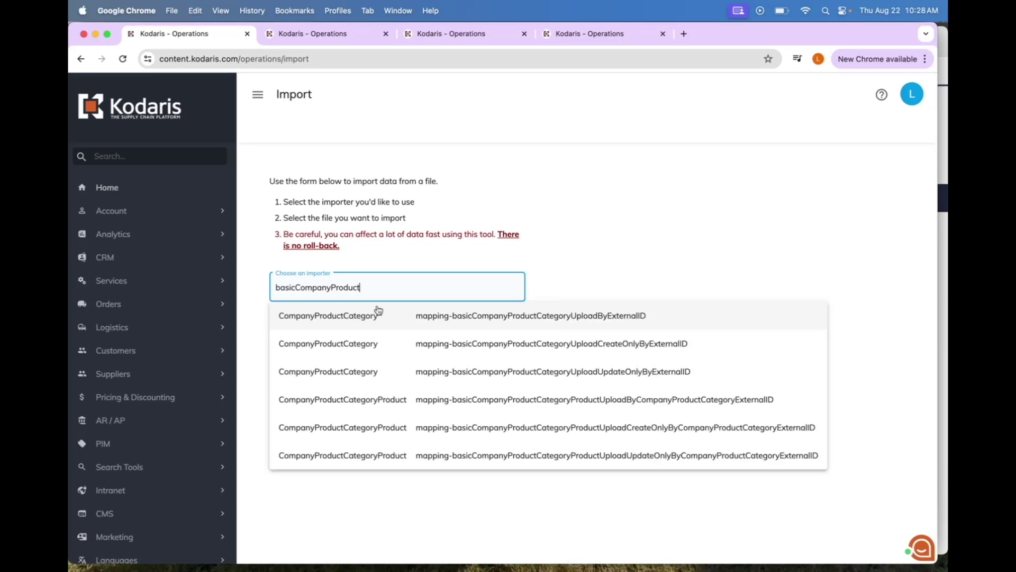
click(405, 412)
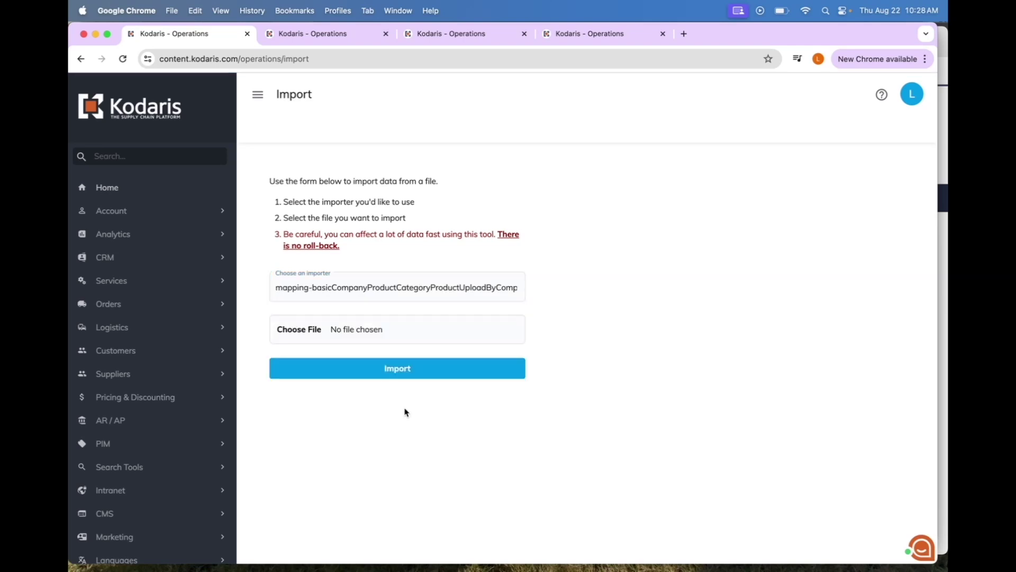
mouse_move(498, 568)
click(459, 555)
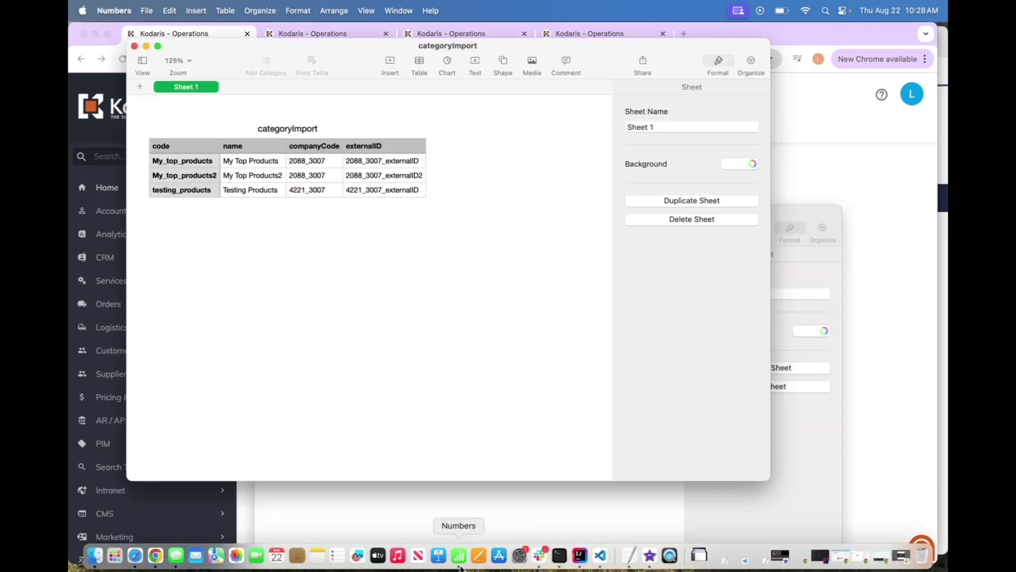
Position the productImport sheet beside categoryImport to compare product codes with parent external IDs.
drag(454, 212, 458, 154)
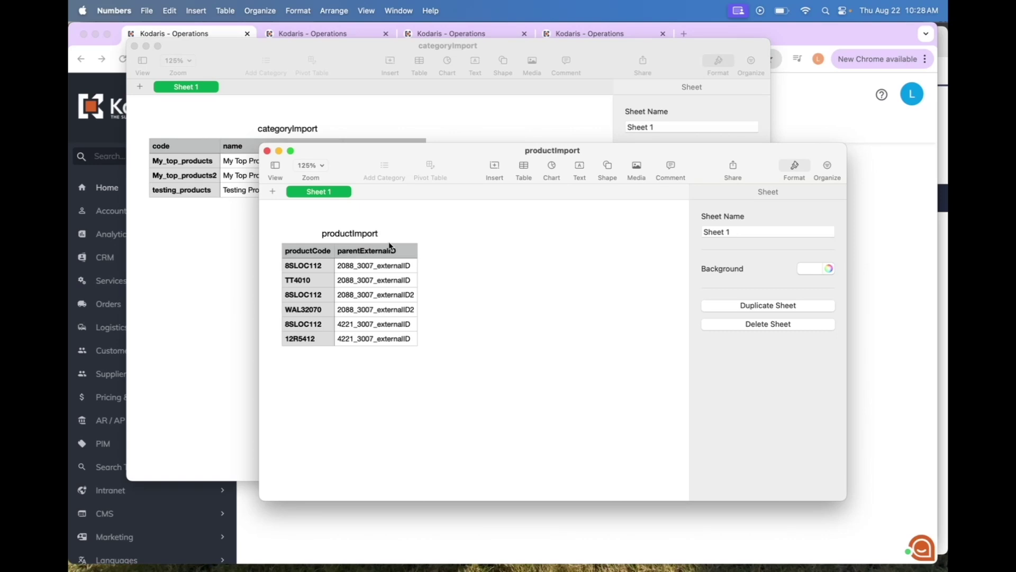
drag(375, 152, 357, 218)
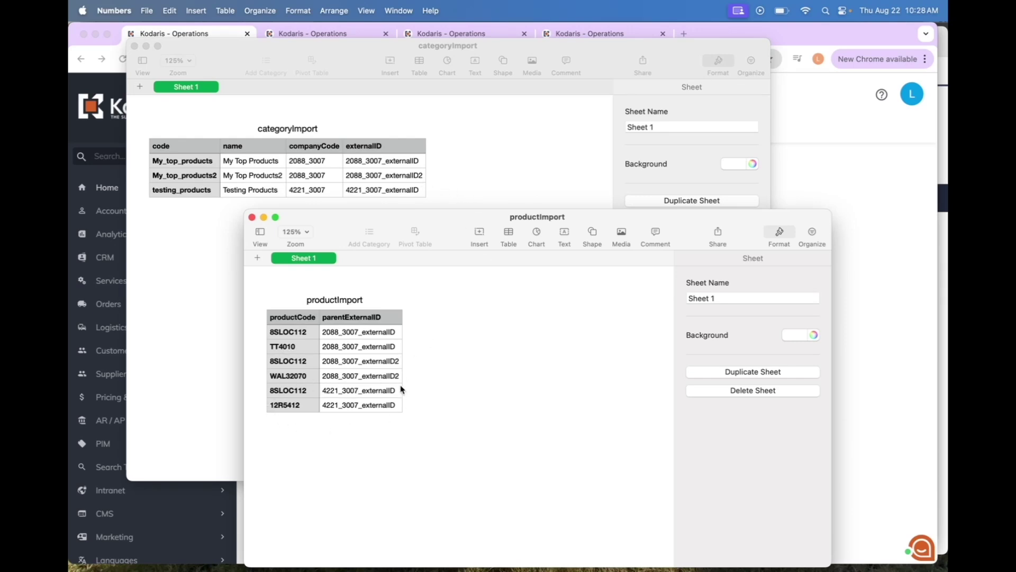
click(827, 181)
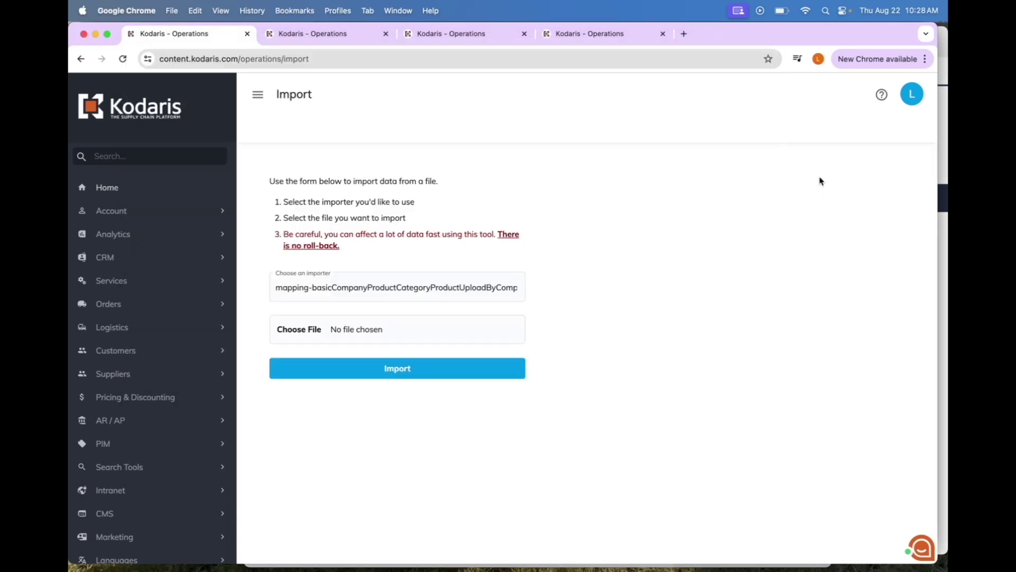
Attach productImport.csv and run the import with the category product importer.
click(298, 329)
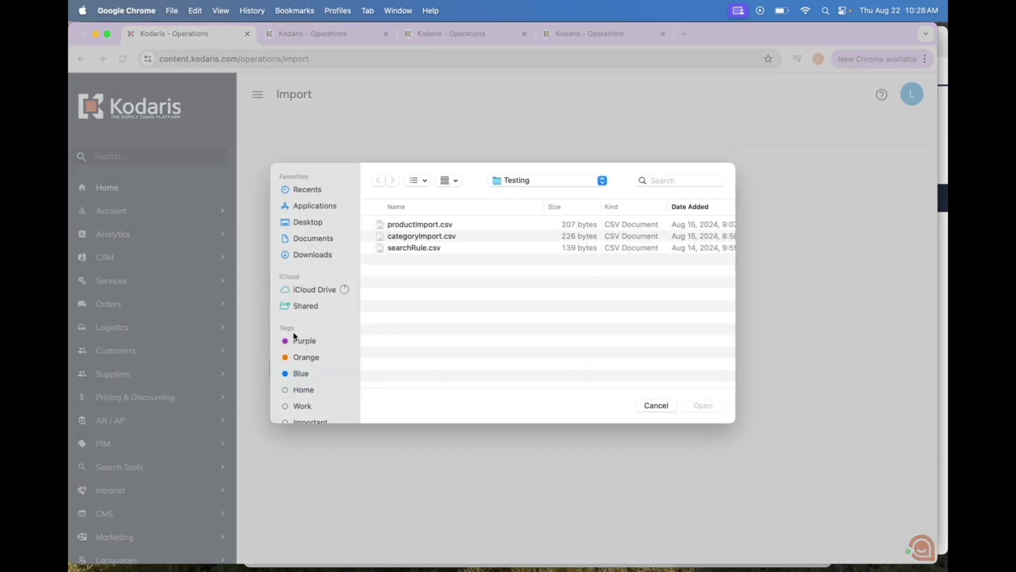
click(488, 226)
click(706, 406)
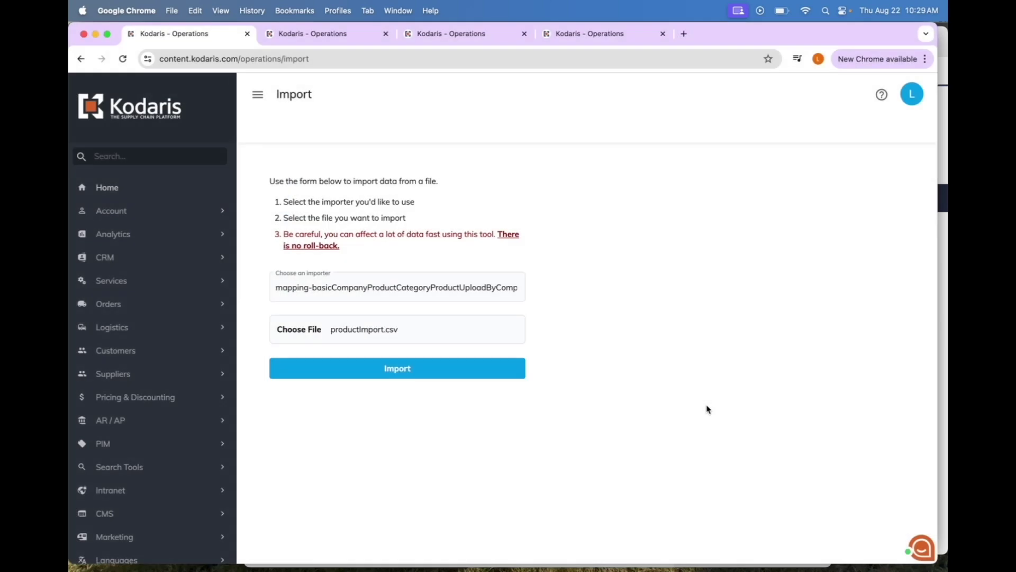
click(446, 370)
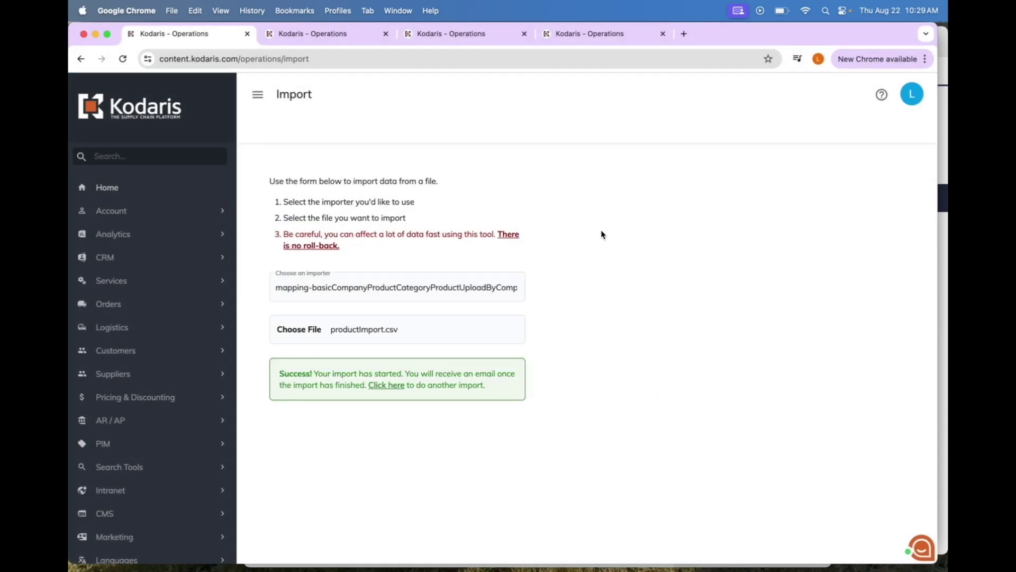
click(456, 37)
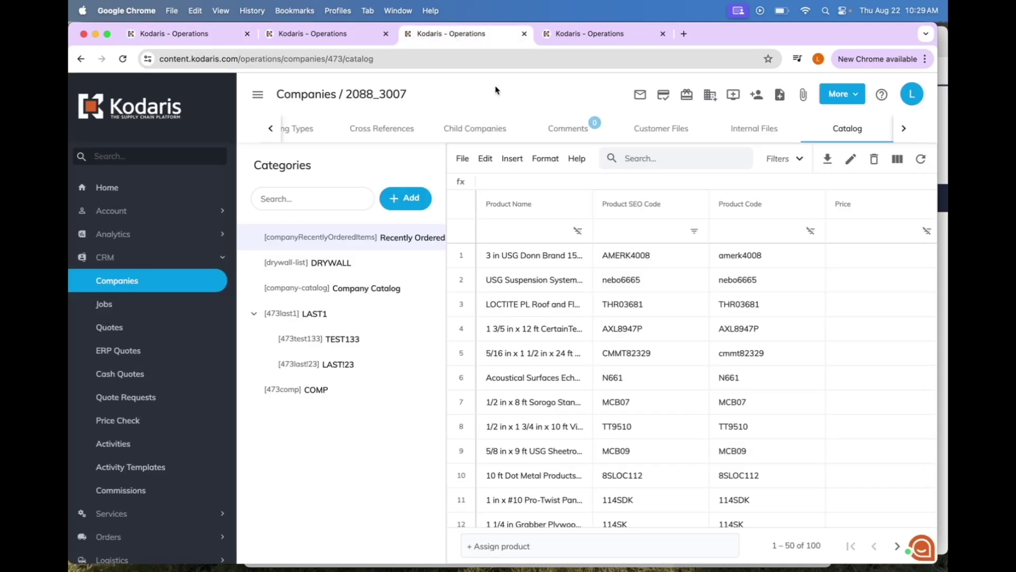
Reload company 2088_3007's catalog and view the My Top Products and My Top Products2 products.
click(122, 59)
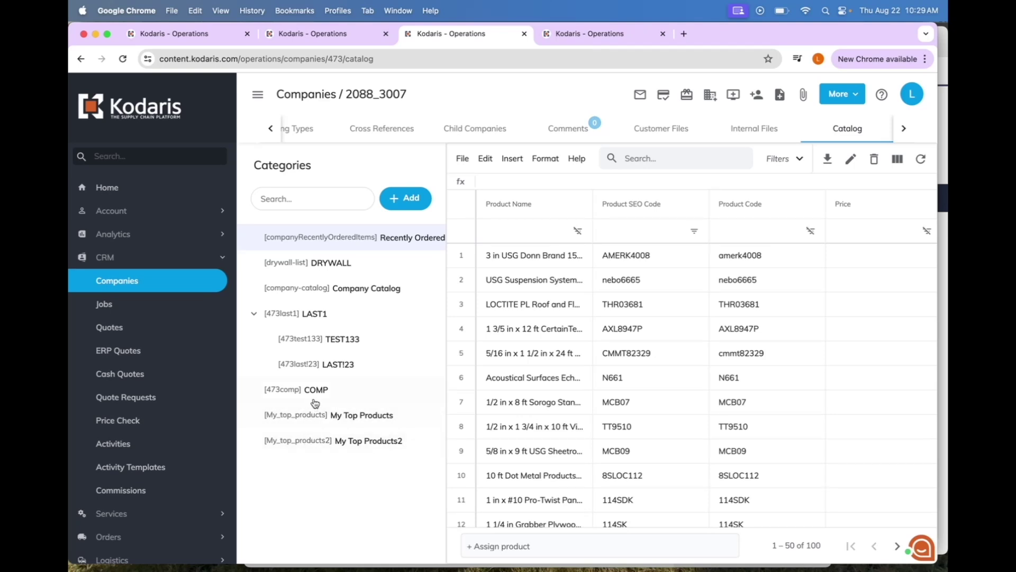
click(388, 422)
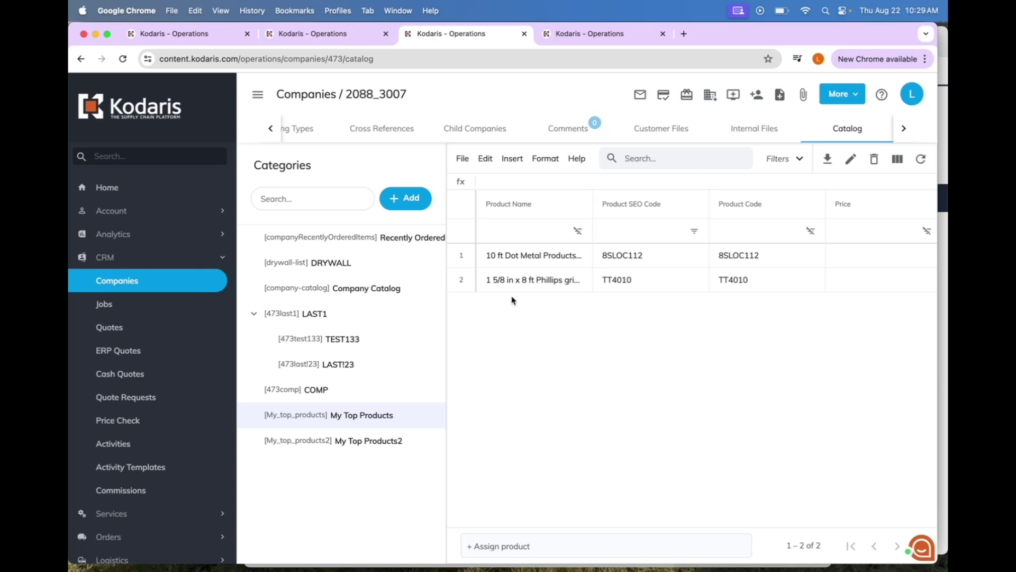
click(389, 444)
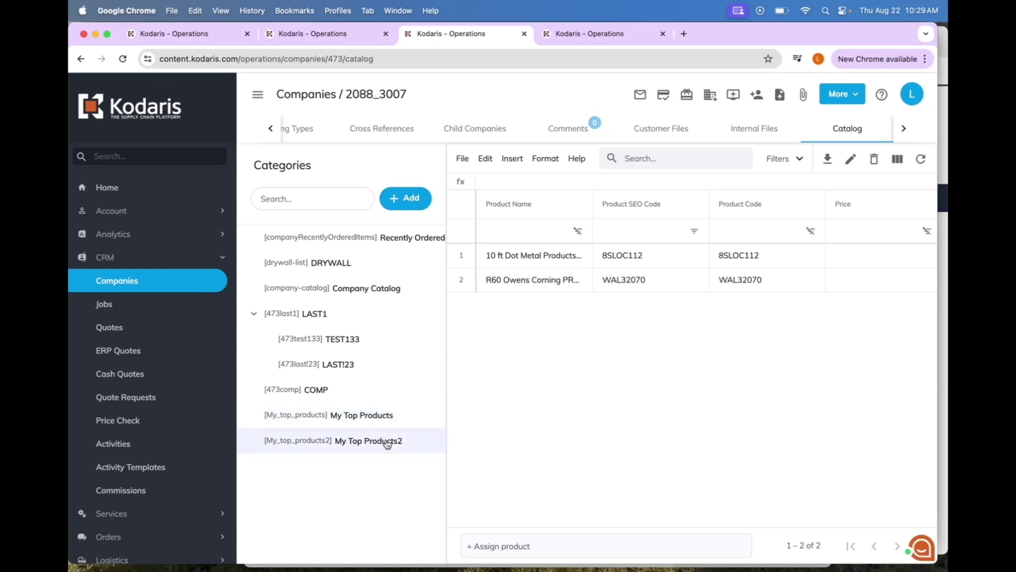
Reload company 4221_3007's catalog and confirm Testing Products holds two products.
click(565, 37)
click(123, 58)
click(376, 340)
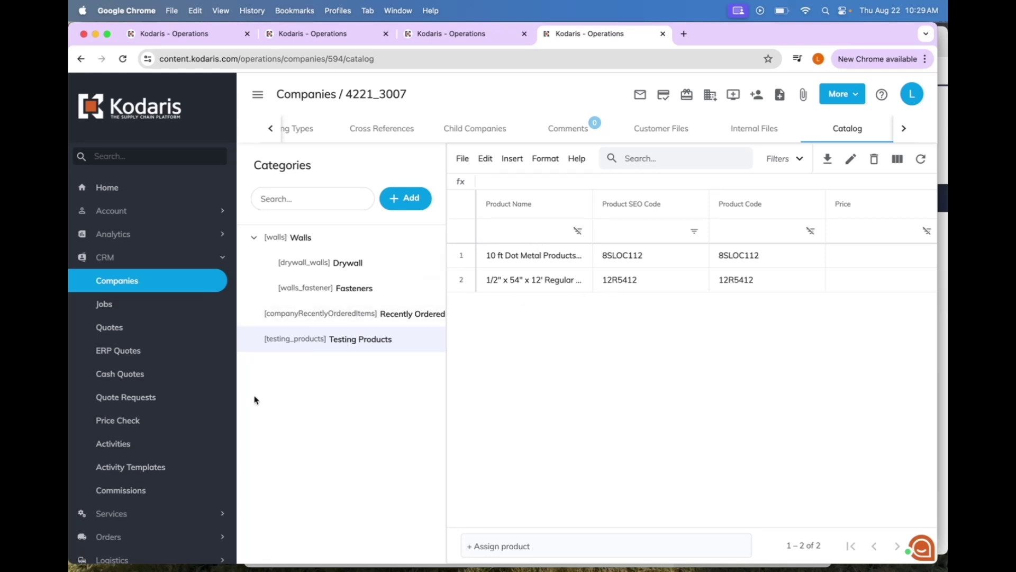
mouse_move(178, 565)
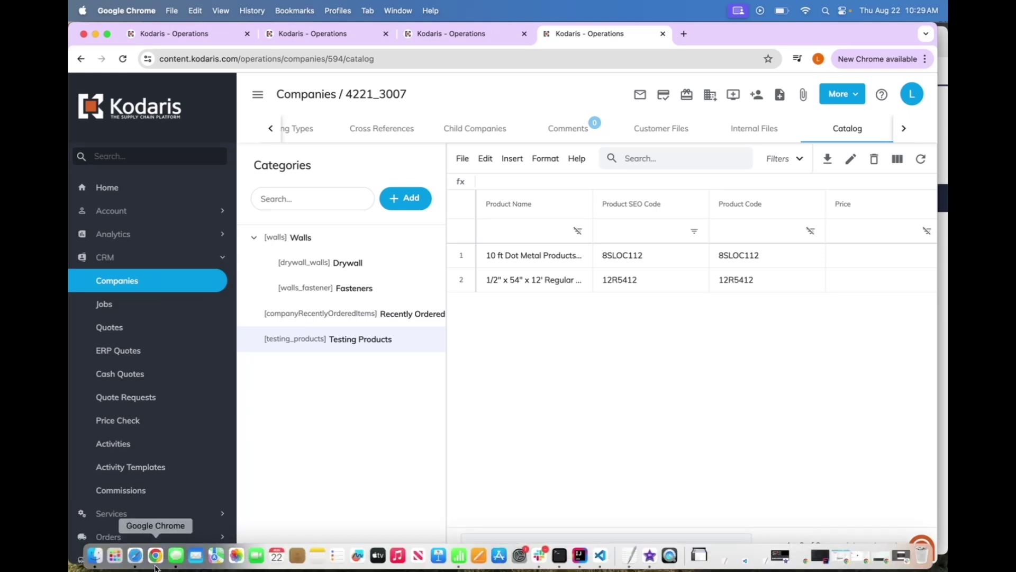
click(132, 563)
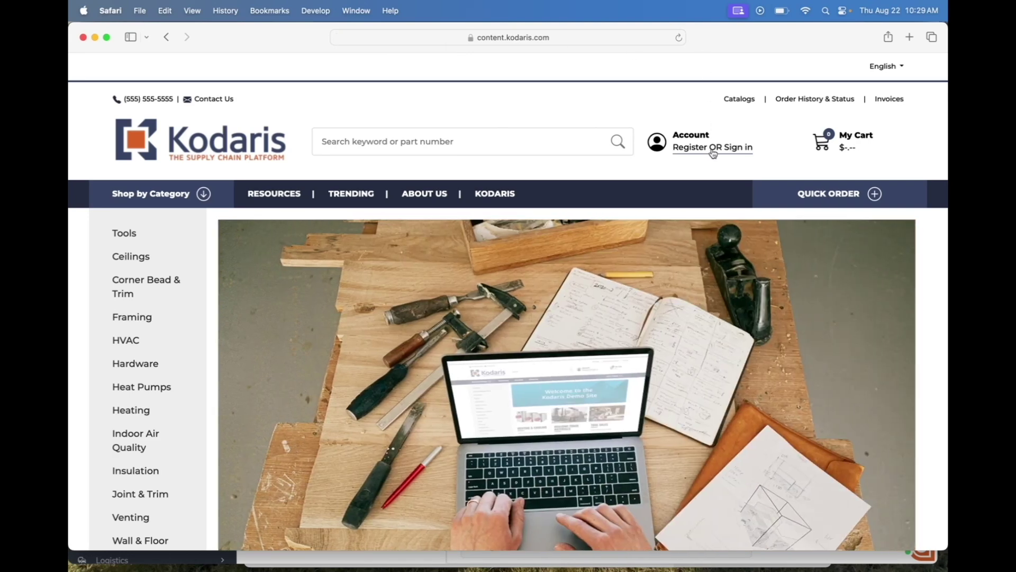
Sign in to the storefront with the customer's username and saved password.
click(713, 152)
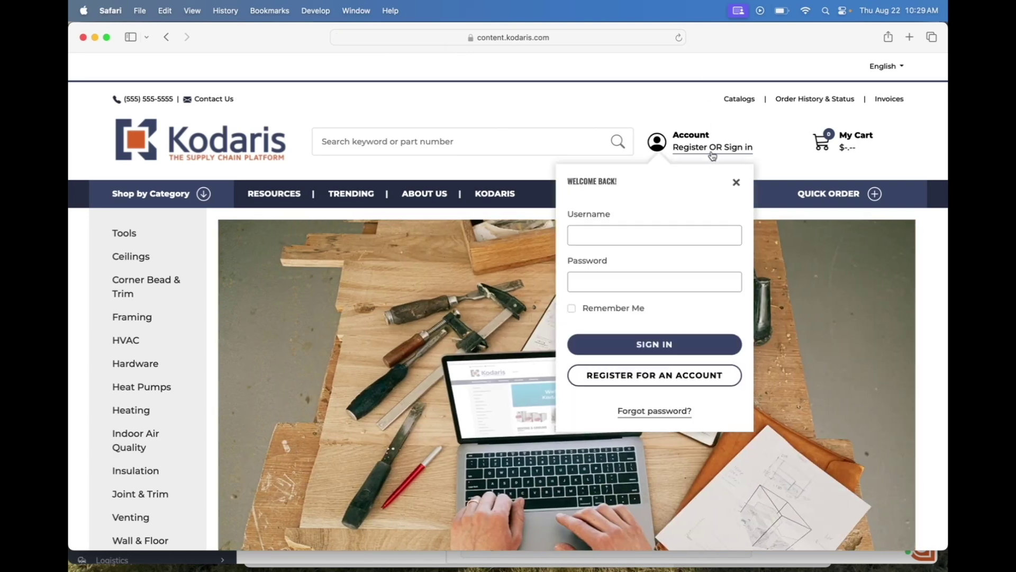
click(644, 228)
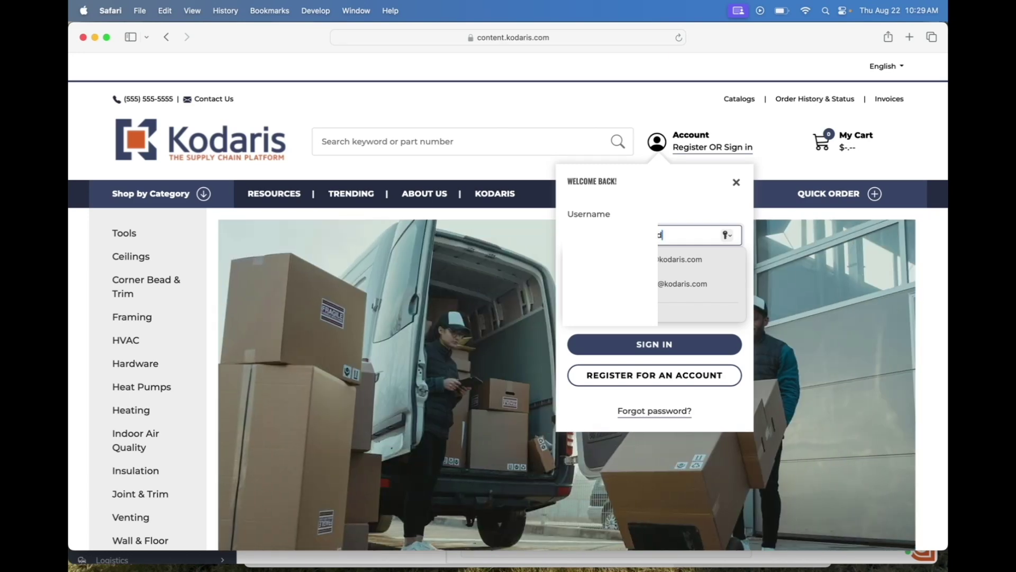
text(aris.com)
click(655, 187)
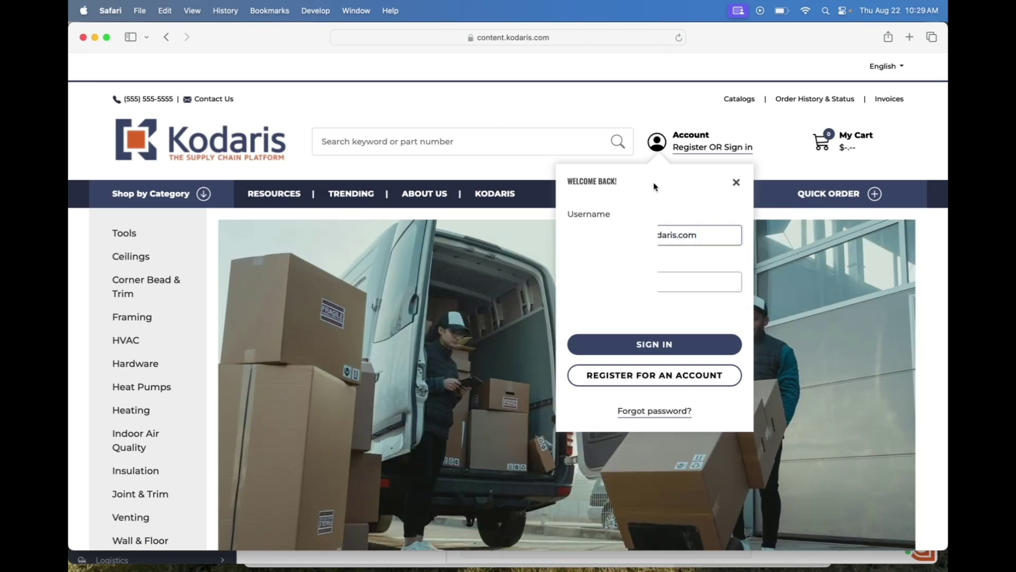
click(630, 286)
click(601, 317)
key(Return)
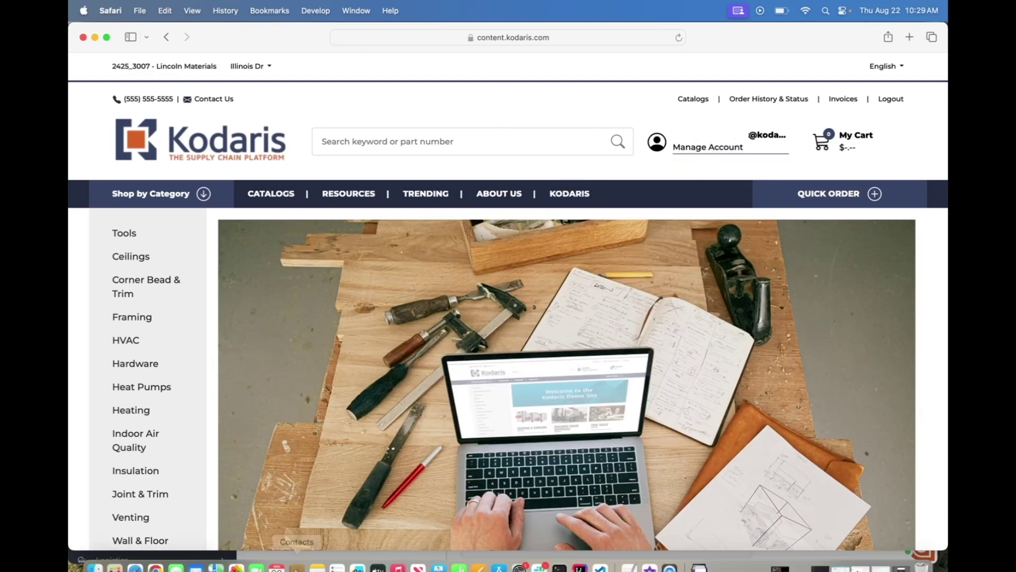
Open the storefront's list of company catalogs.
click(156, 553)
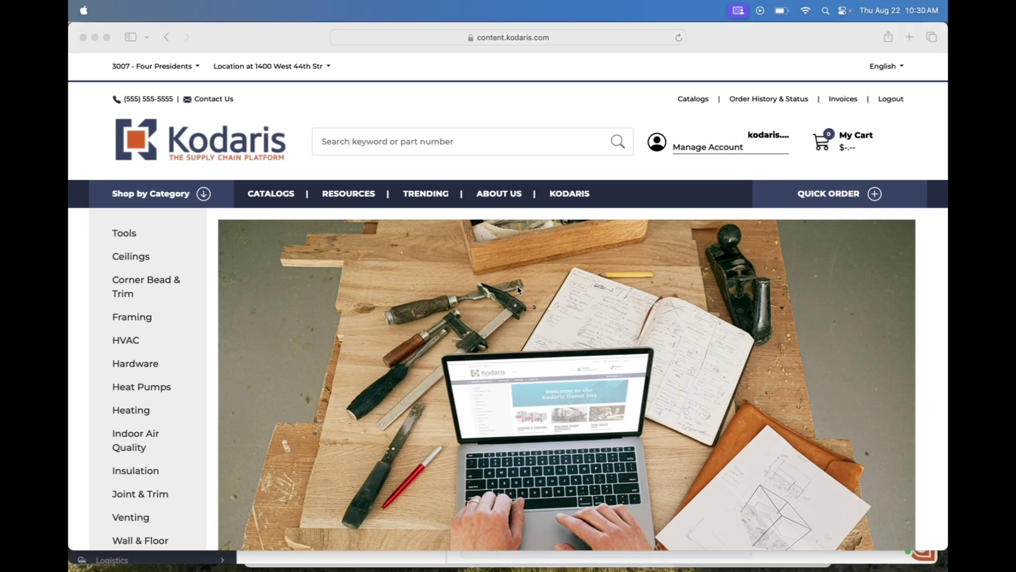
click(258, 203)
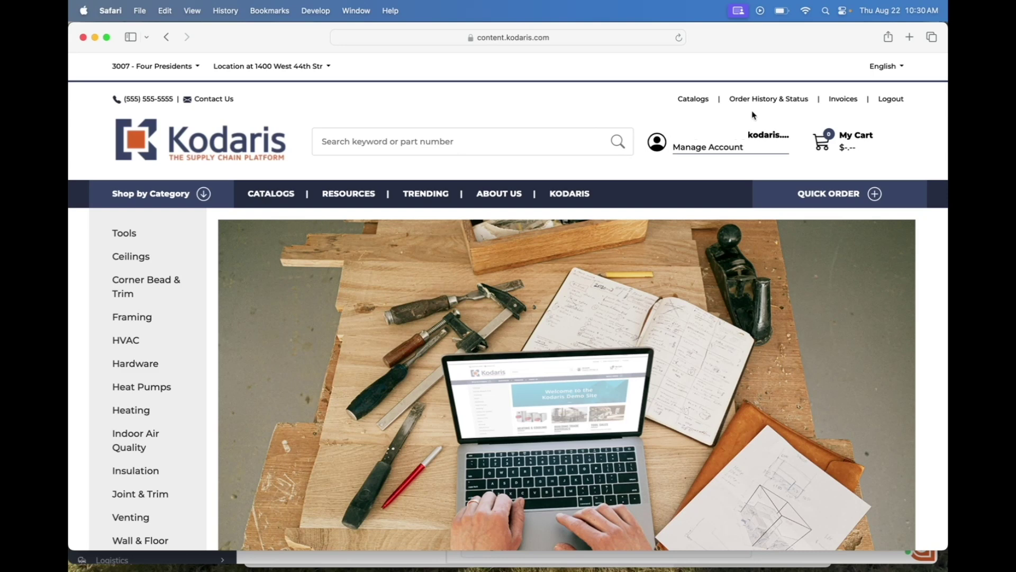
click(691, 100)
Open the My Top Products catalog and review Dot Metal and Phillips gripSTIK corner beads.
scroll(257, 293, down, 10)
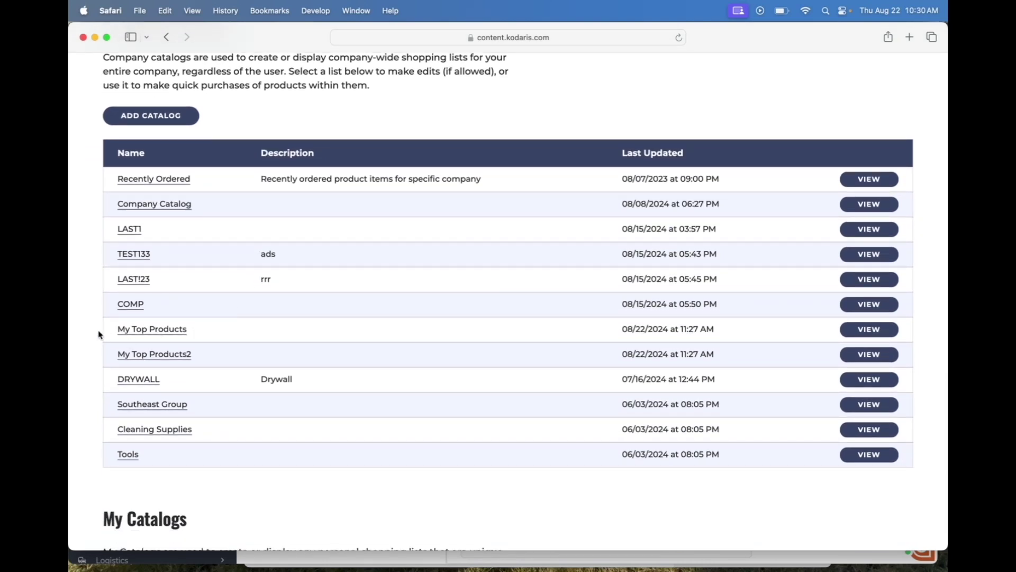
click(144, 335)
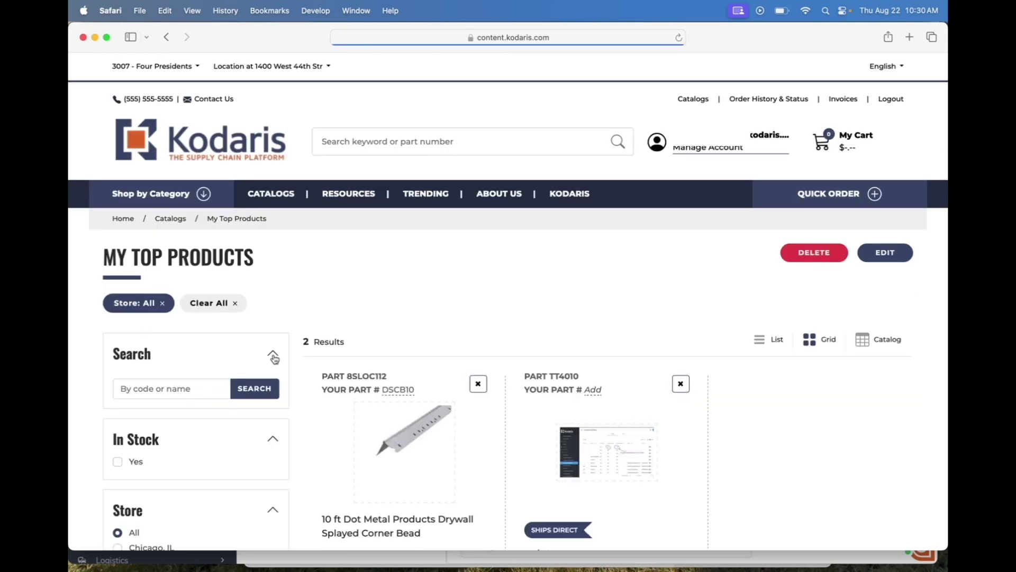
scroll(274, 358, down, 4)
scroll(275, 359, down, 5)
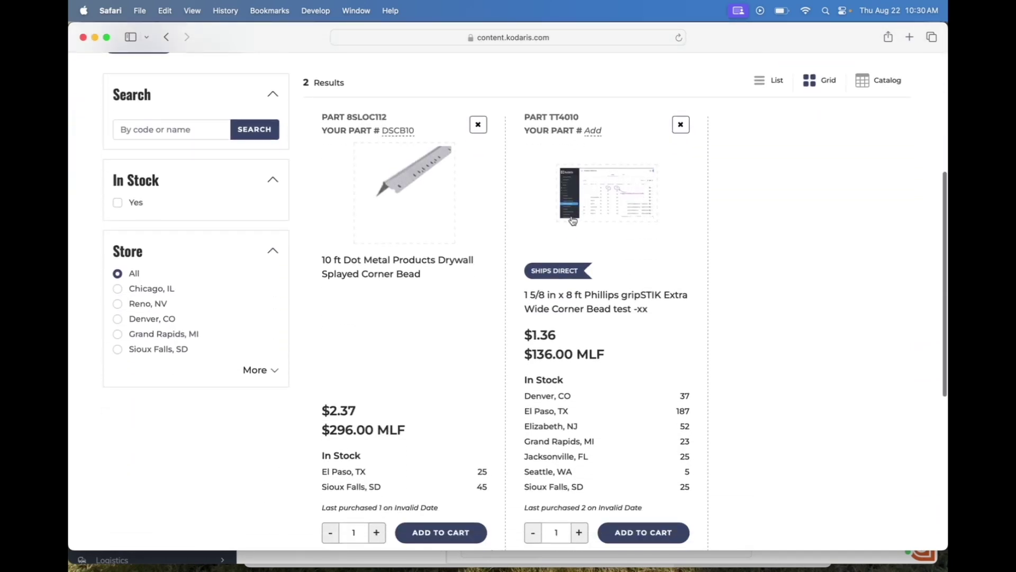